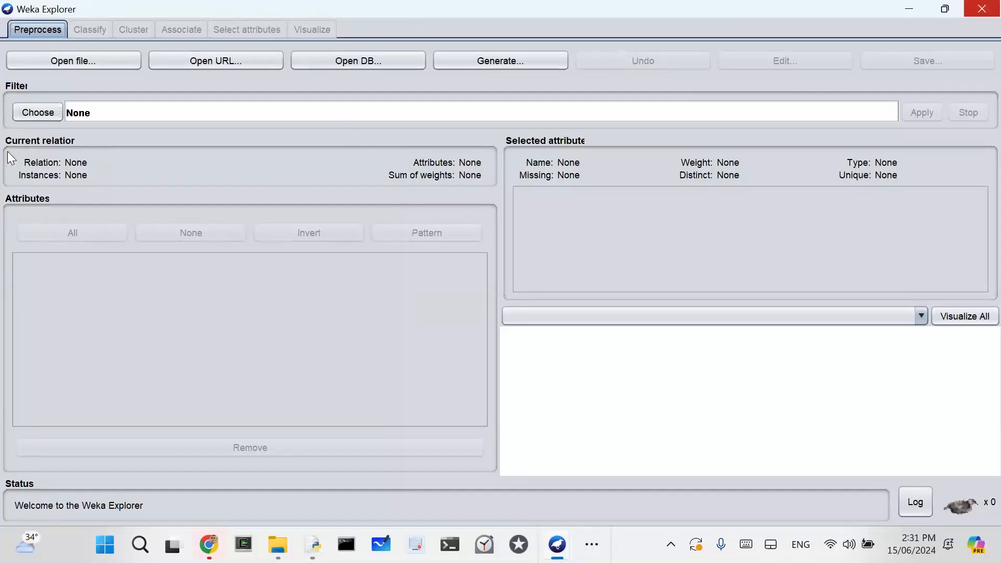
Step: Load weather.nominal.arff from C:\Program Files\Weka-3-8-4\data and look over its records in the data viewer
click(40, 62)
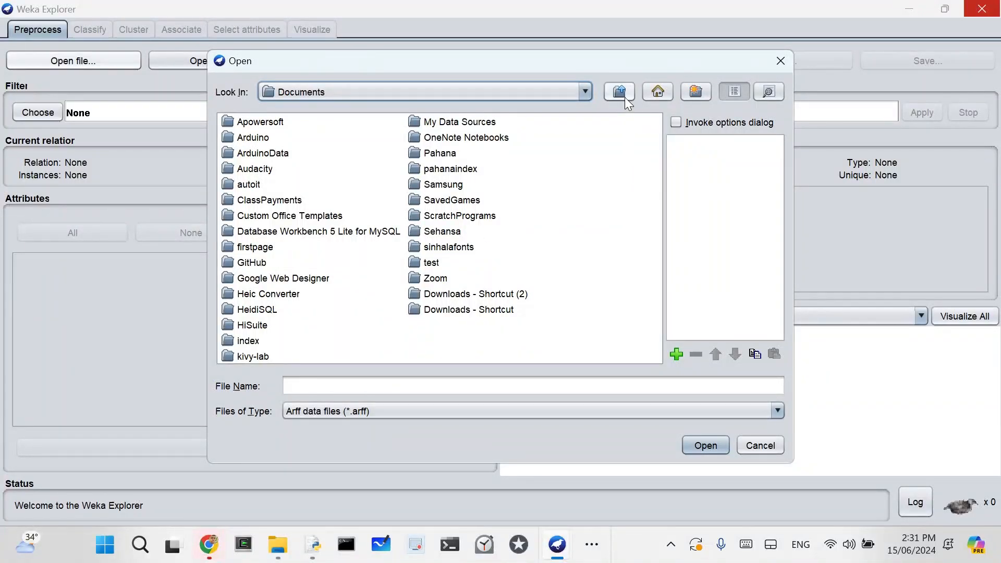
click(586, 93)
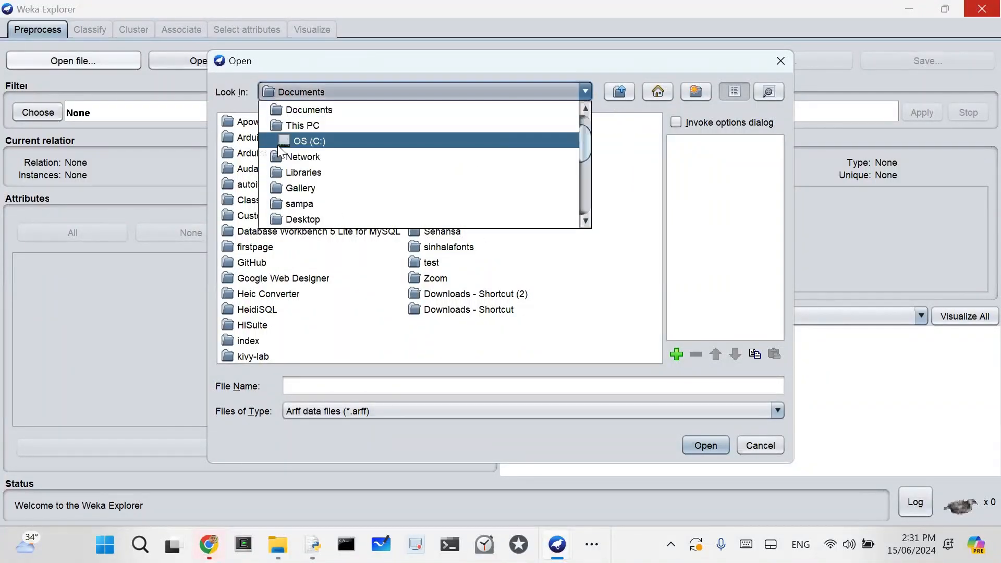
click(303, 141)
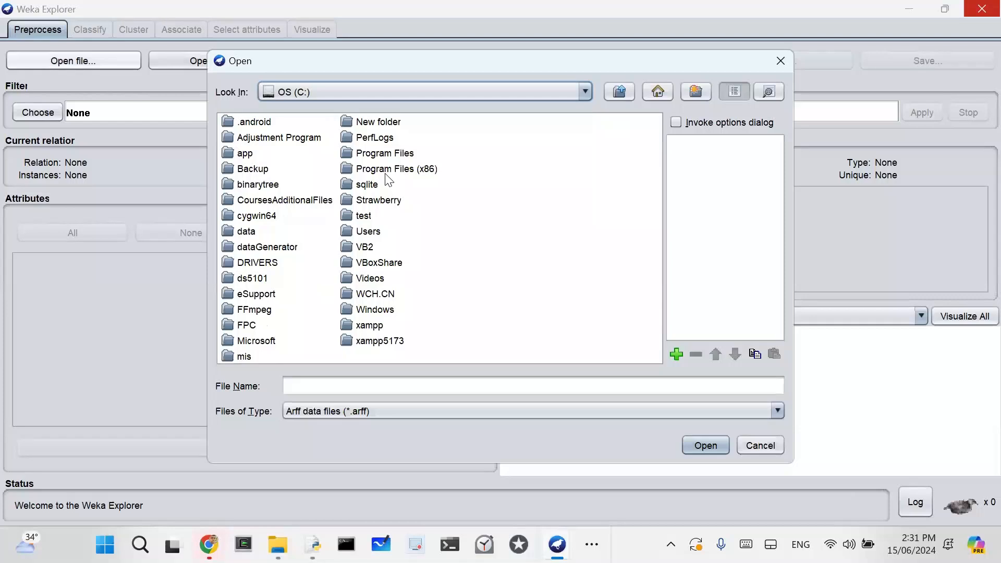
double_click(384, 154)
double_click(564, 139)
click(243, 140)
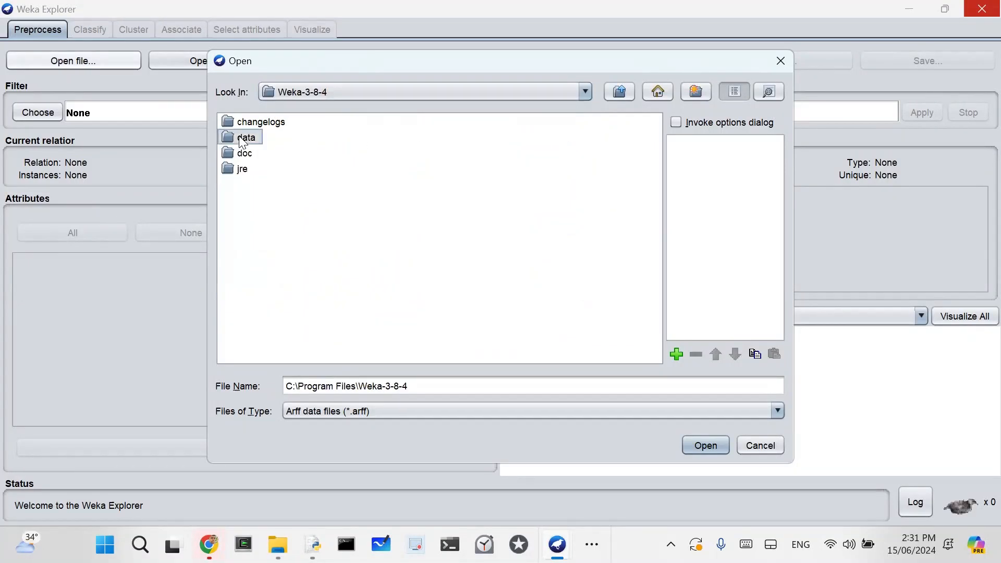
double_click(243, 140)
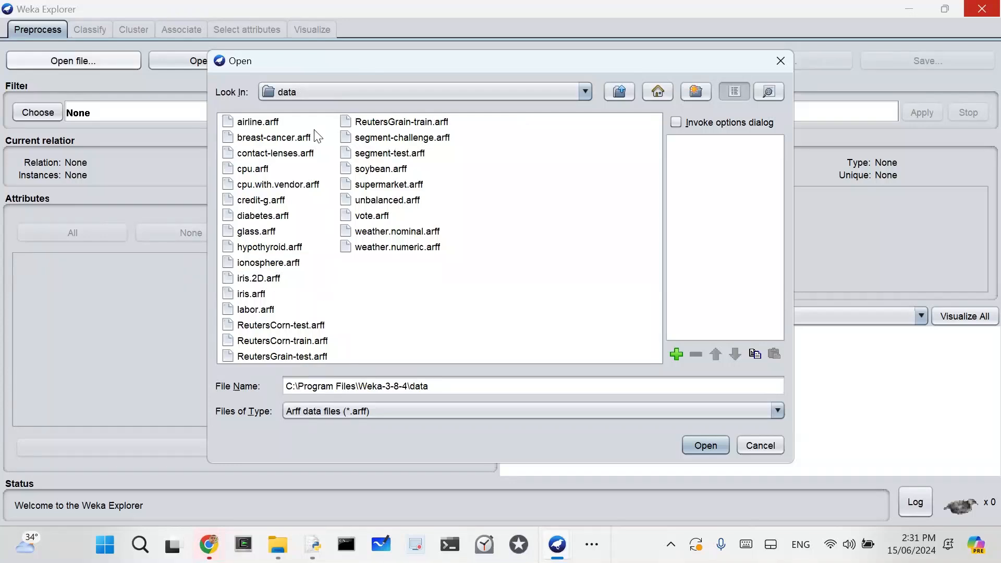
click(376, 232)
click(705, 443)
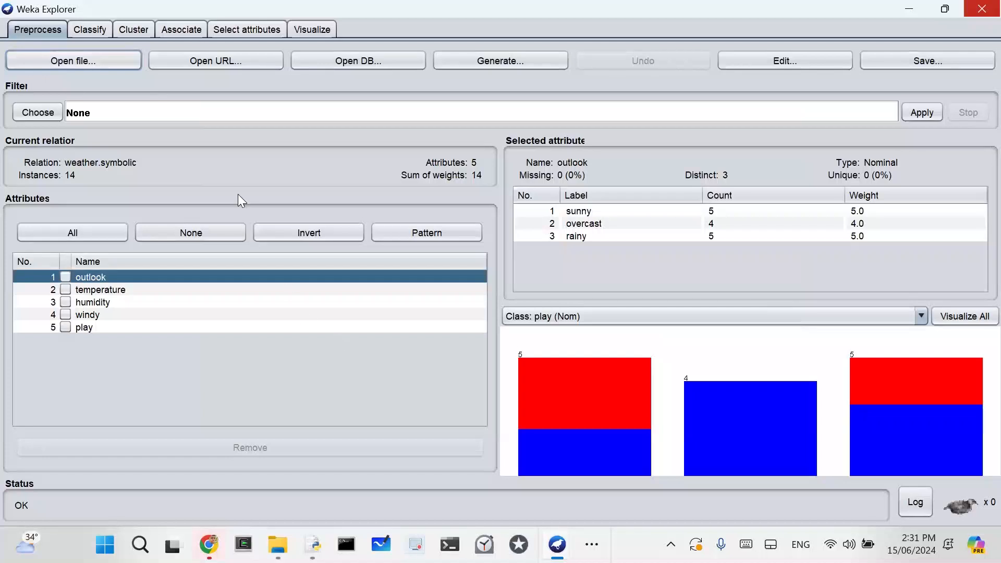
click(778, 63)
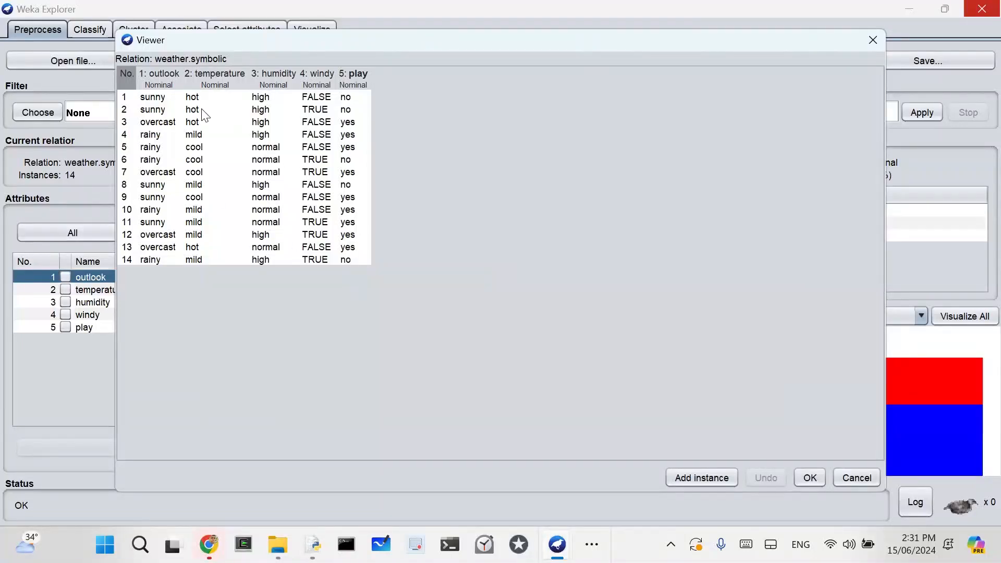
click(869, 39)
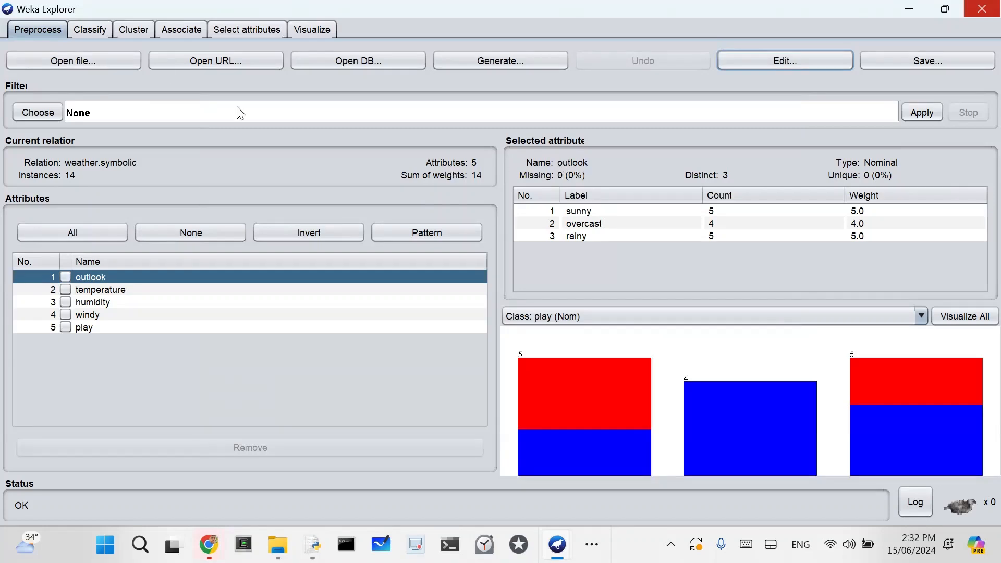
Step: Choose the Id3 tree classifier and run it on the weather data with play as the class
click(85, 33)
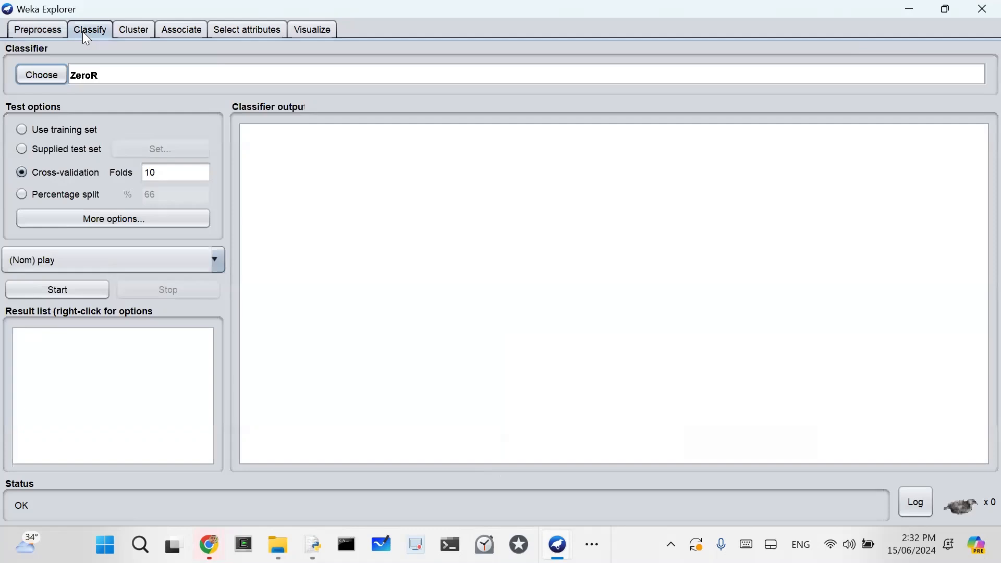
click(41, 78)
click(49, 183)
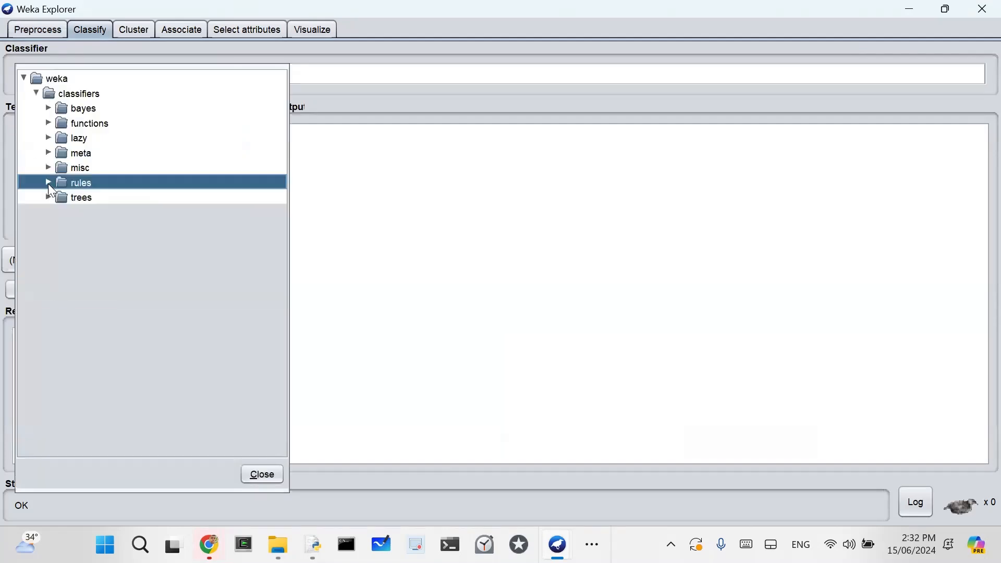
click(48, 197)
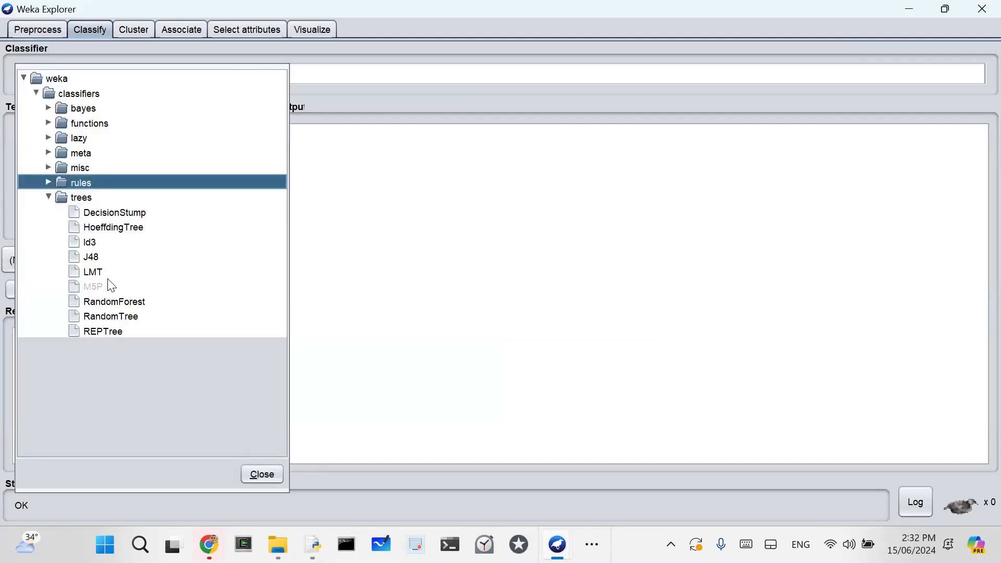
click(91, 243)
click(83, 295)
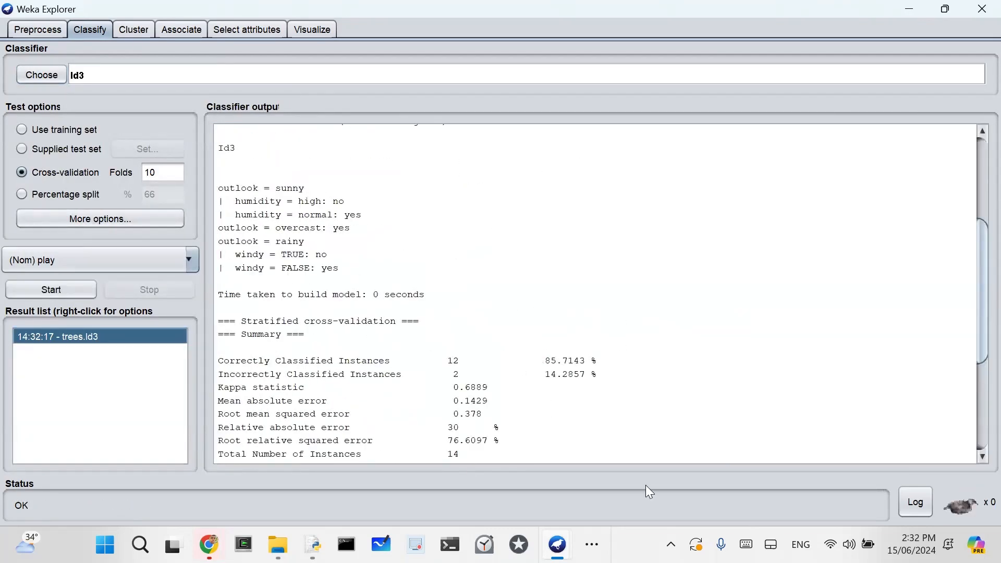
Step: Highlight the decision tree rules in the Id3 output and check the visualization options of that result
drag(219, 187, 354, 271)
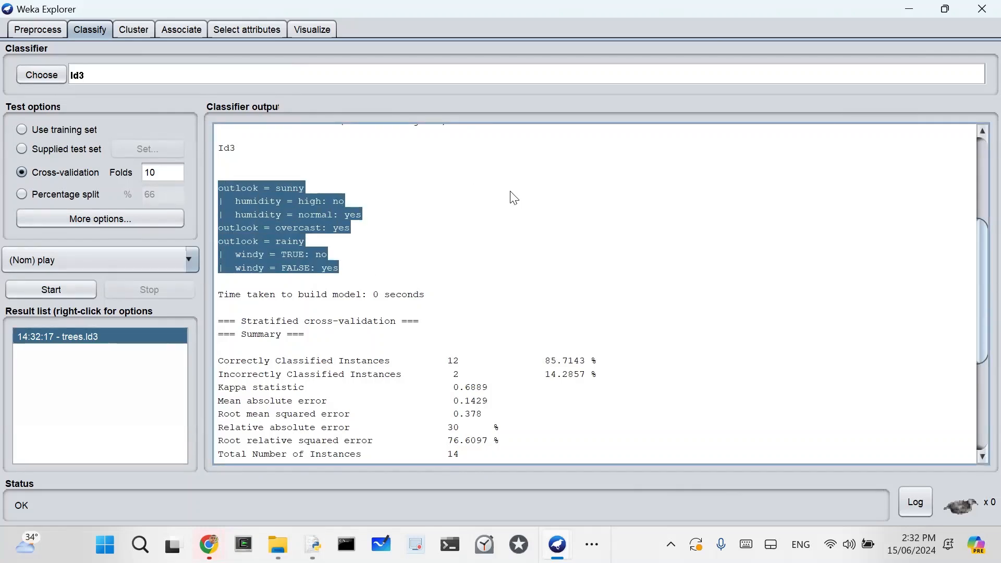
right_click(74, 338)
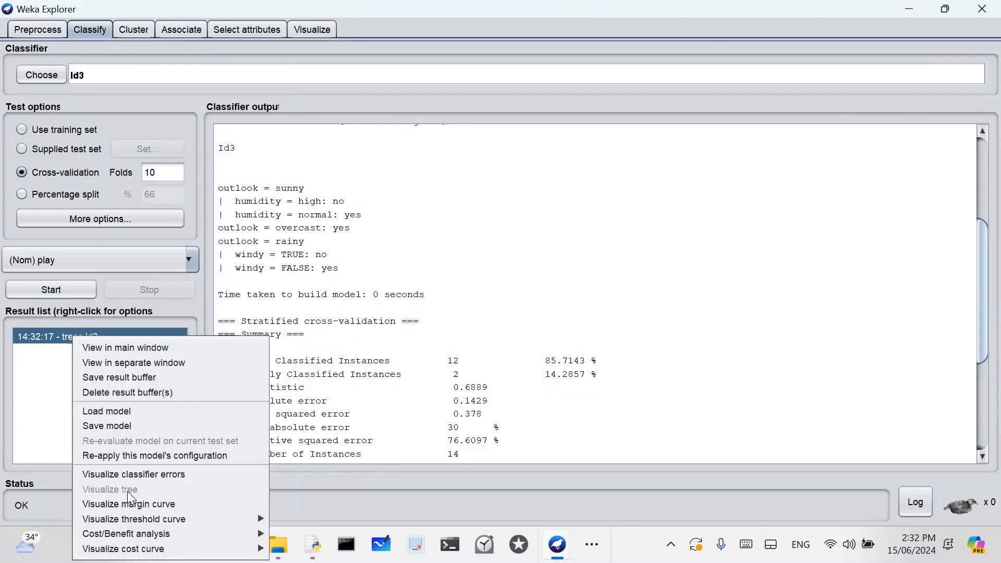
click(47, 77)
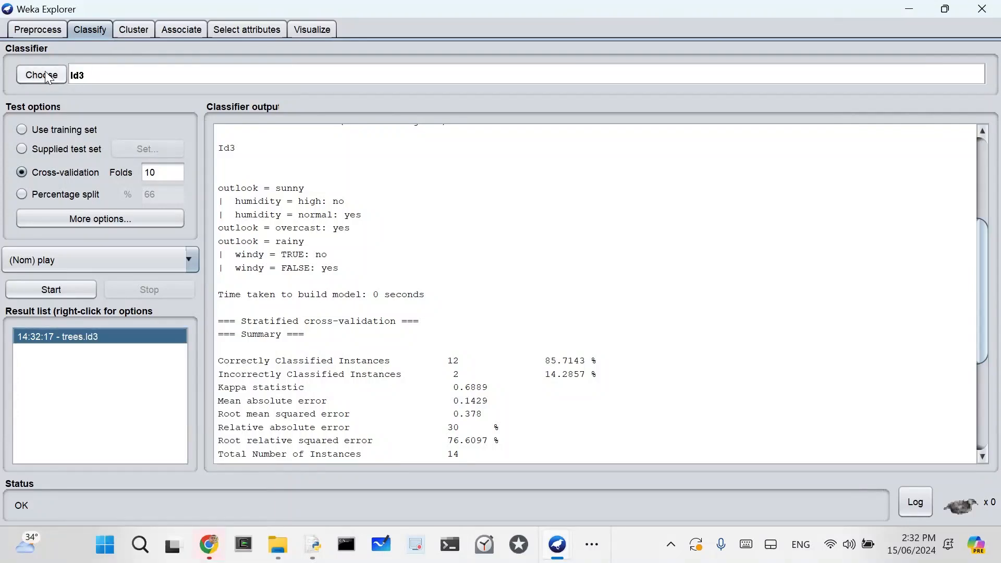
Step: Choose the J48 tree classifier, run it on the weather data, and bring its pruned tree into the output view
click(46, 75)
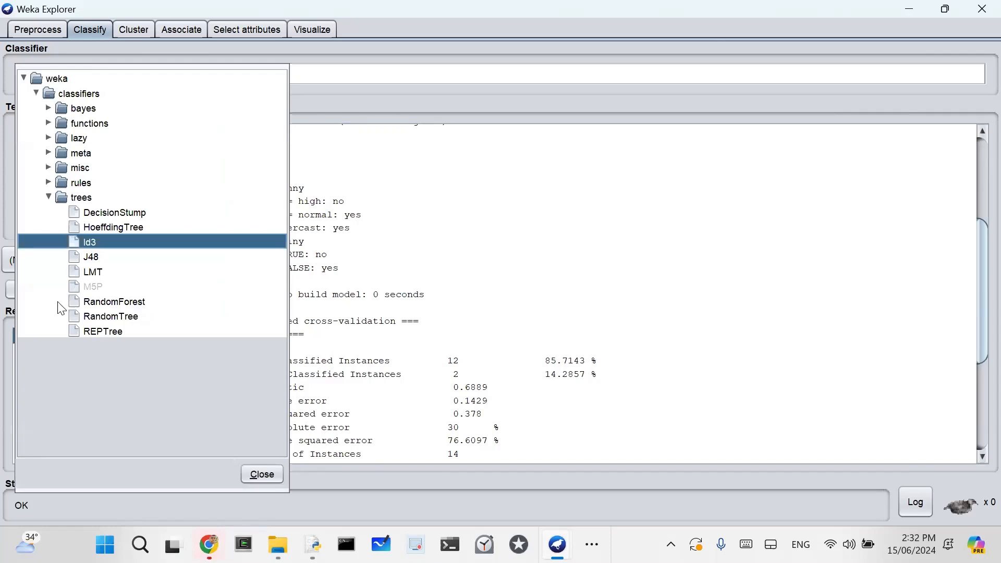
click(94, 258)
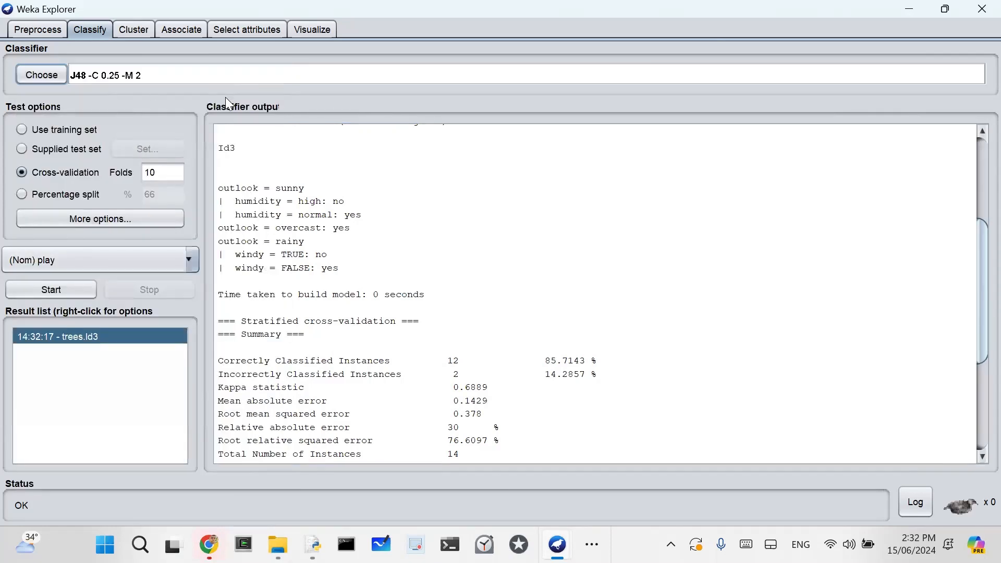
click(69, 288)
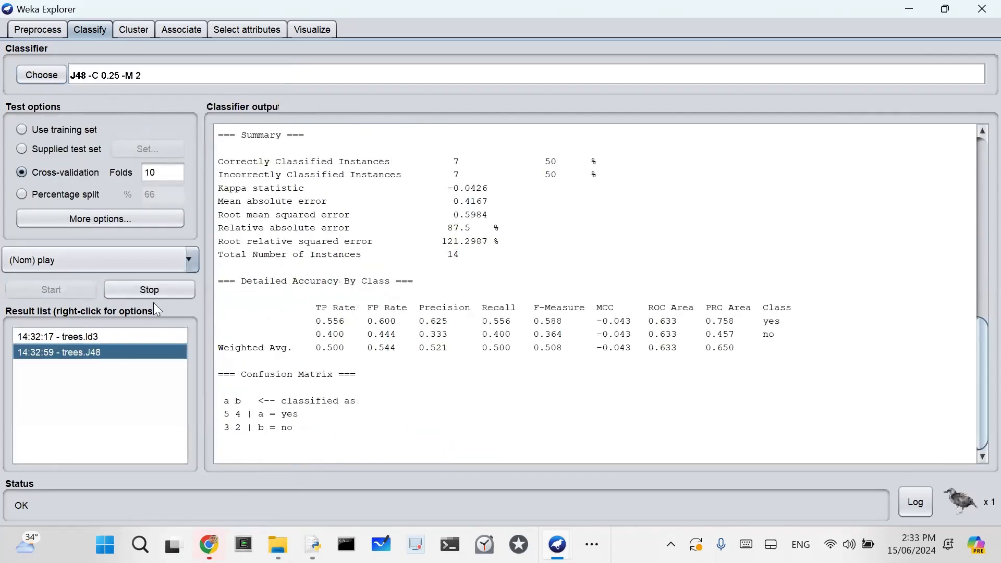
scroll(324, 334, up, 8)
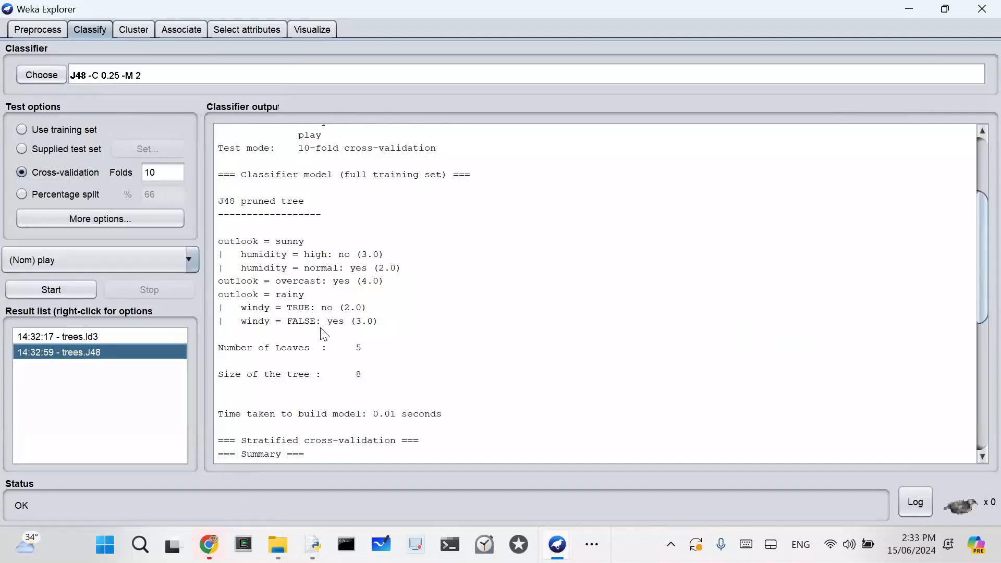
Step: Visualize the decision tree of the J48 result, examine its branches, and close the tree view
right_click(81, 349)
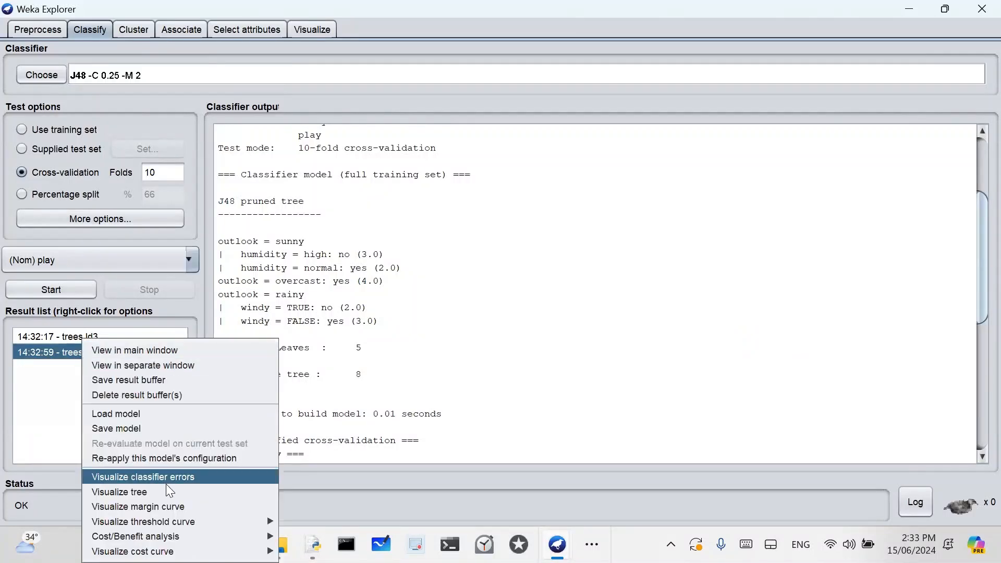
click(170, 497)
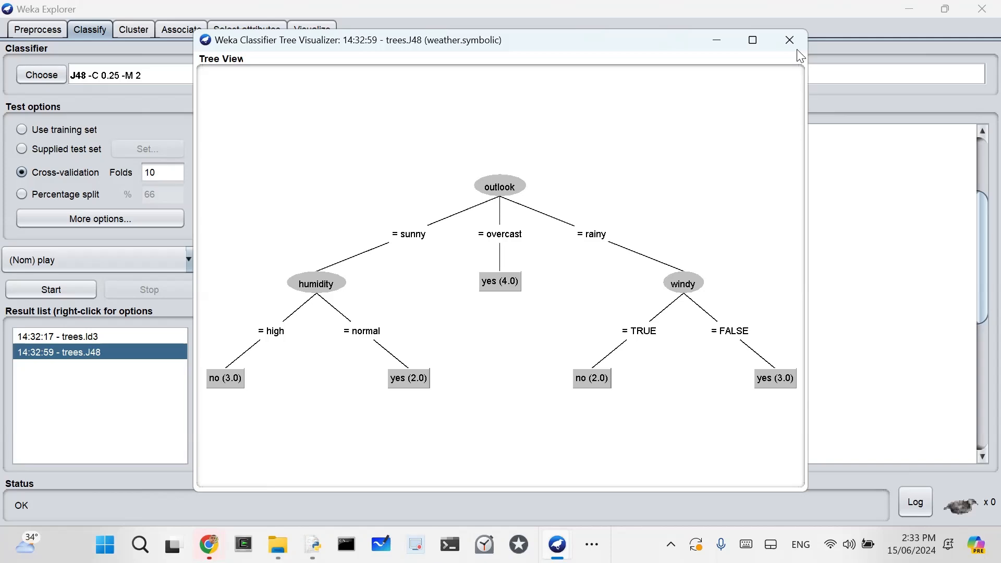
click(790, 37)
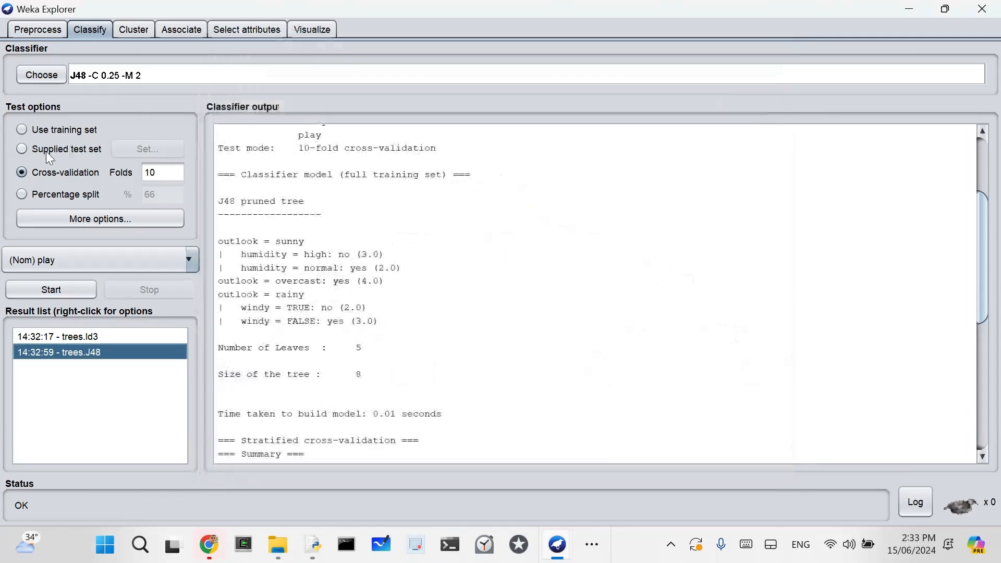
Step: Choose the NaiveBayesMultinomialText classifier from the bayes group, run it on the weather data, and review its output
click(34, 77)
click(48, 108)
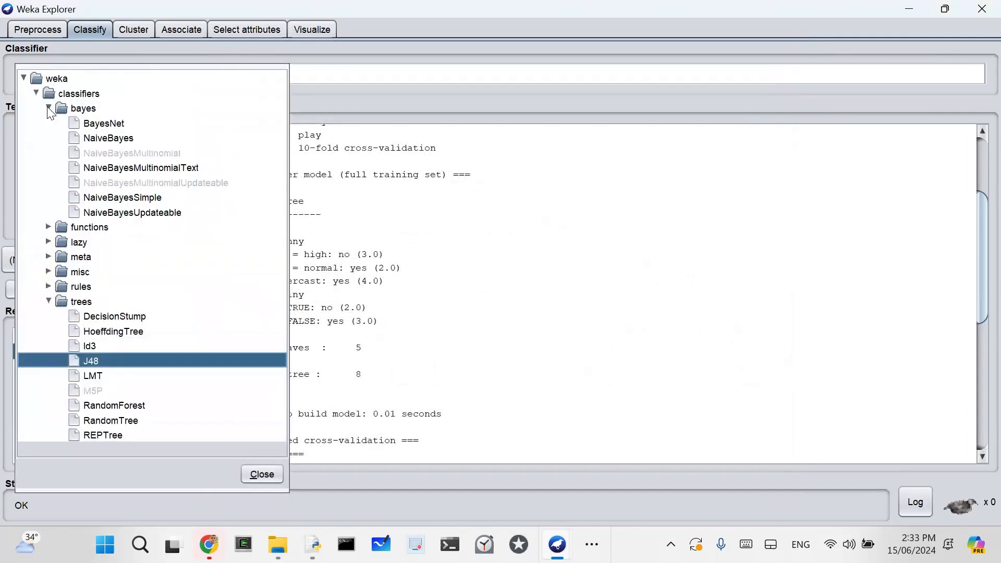
click(158, 170)
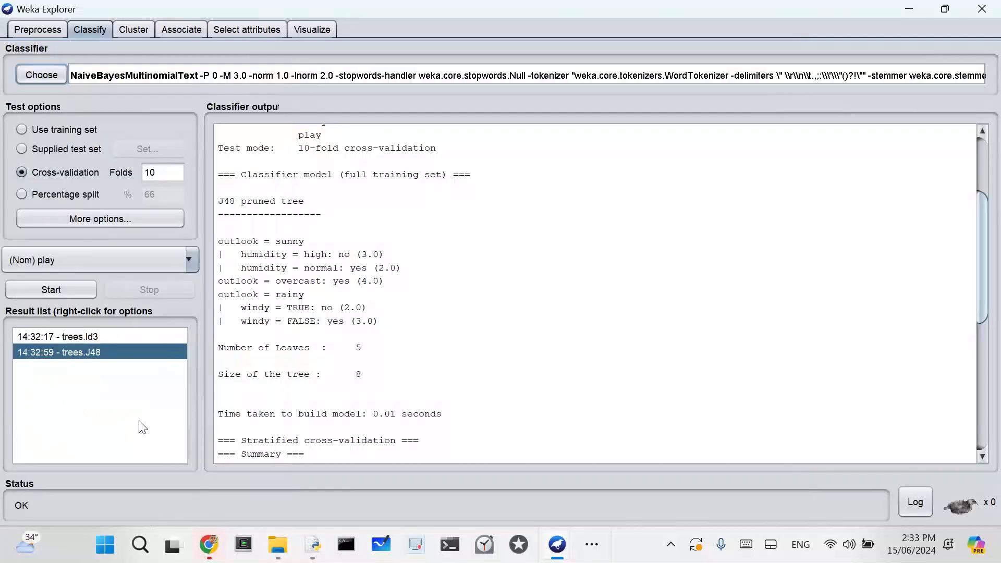
click(53, 290)
scroll(553, 359, up, 2)
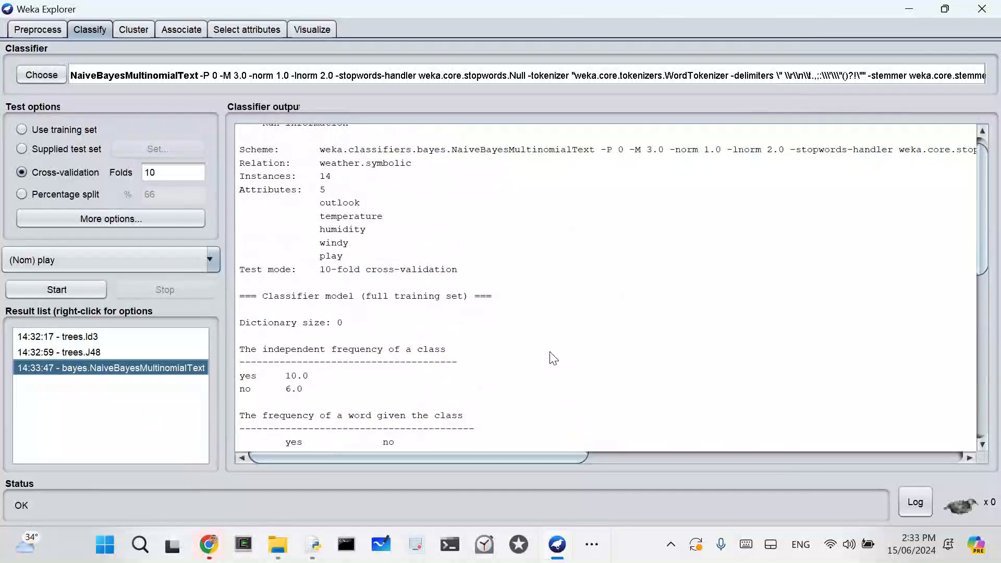
scroll(552, 359, down, 1)
scroll(552, 358, down, 4)
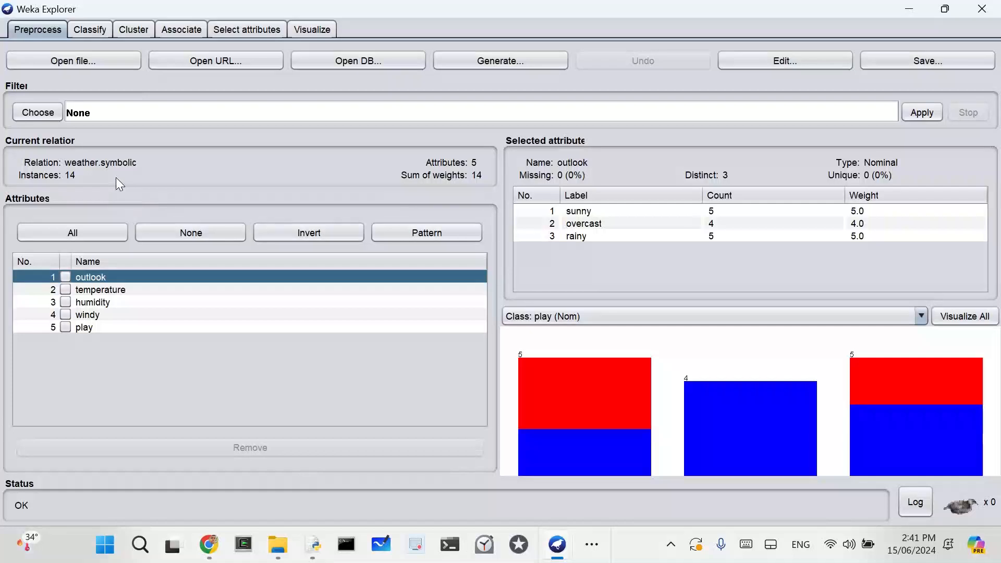
Step: Switch the classifier back to Id3, rerun it on the weather data, and review its rules and accuracy summary
click(88, 30)
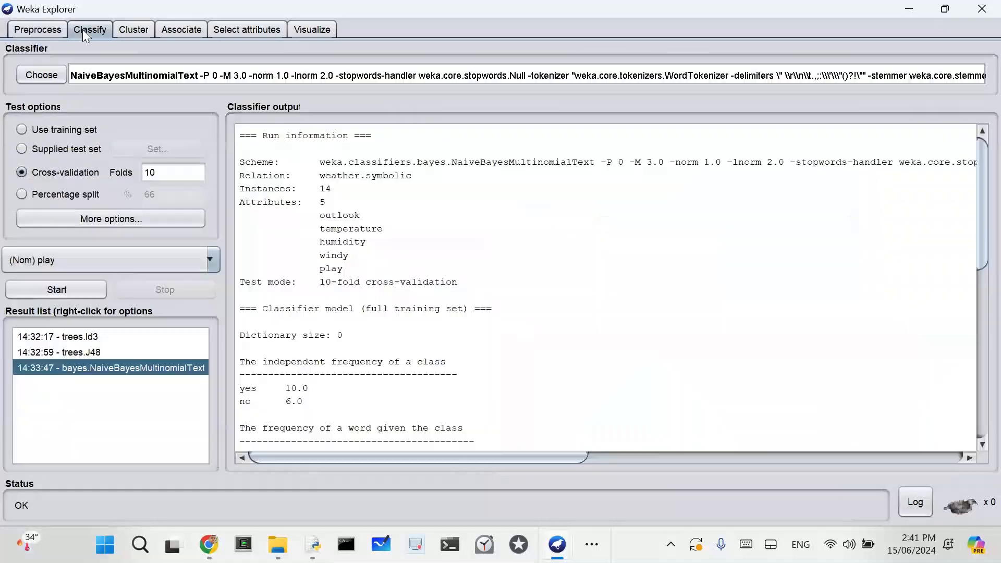
click(40, 75)
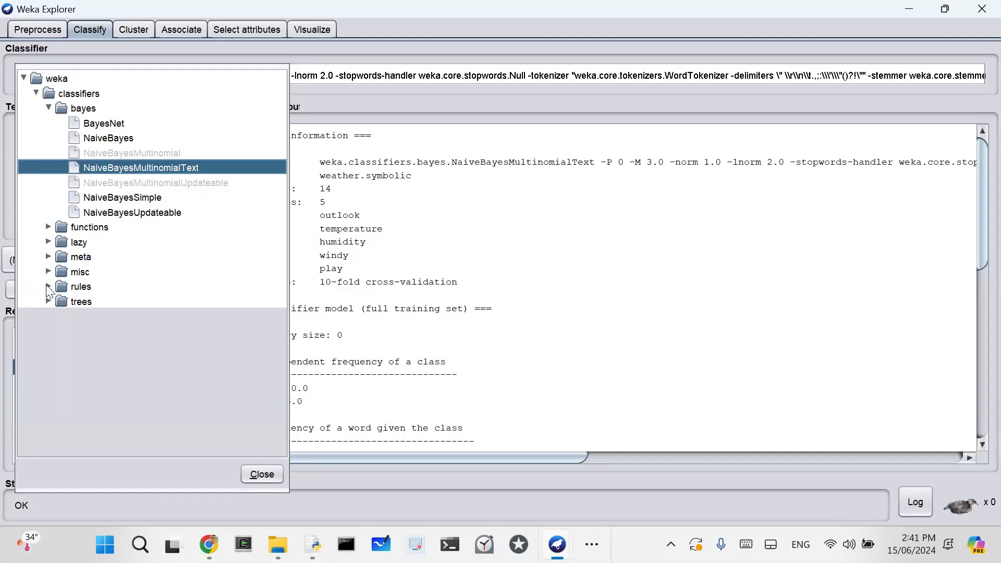
click(48, 301)
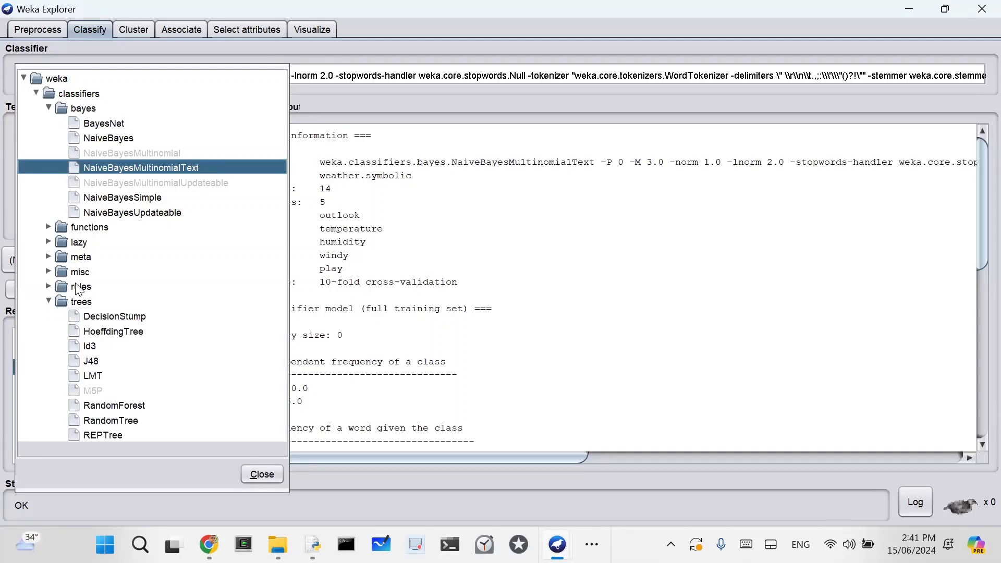
click(92, 347)
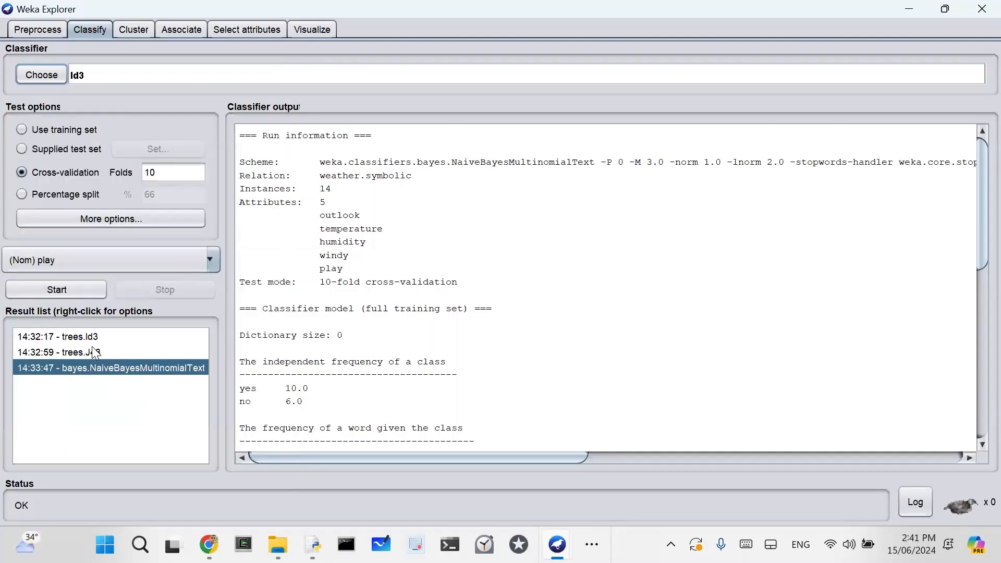
click(74, 288)
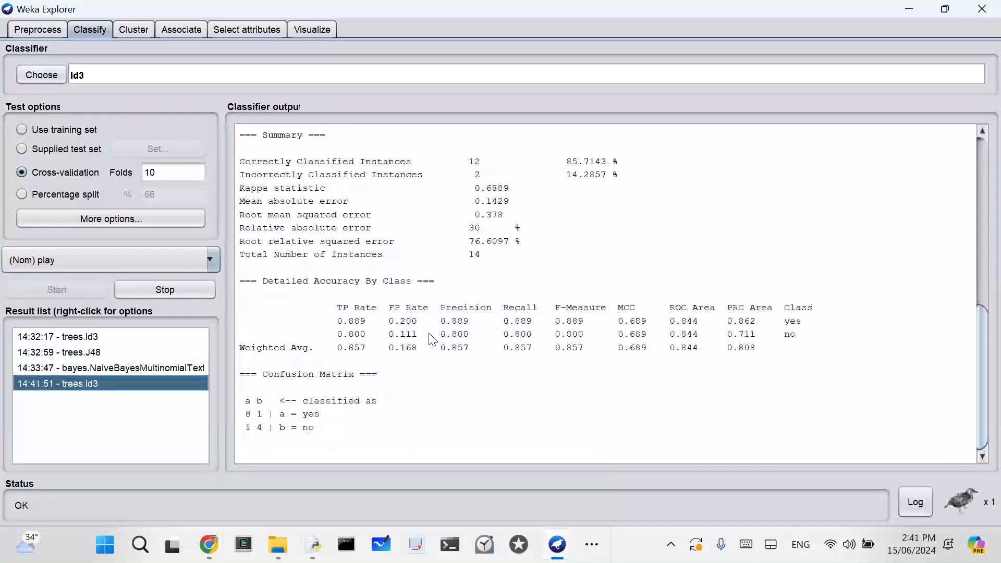
scroll(333, 336, up, 7)
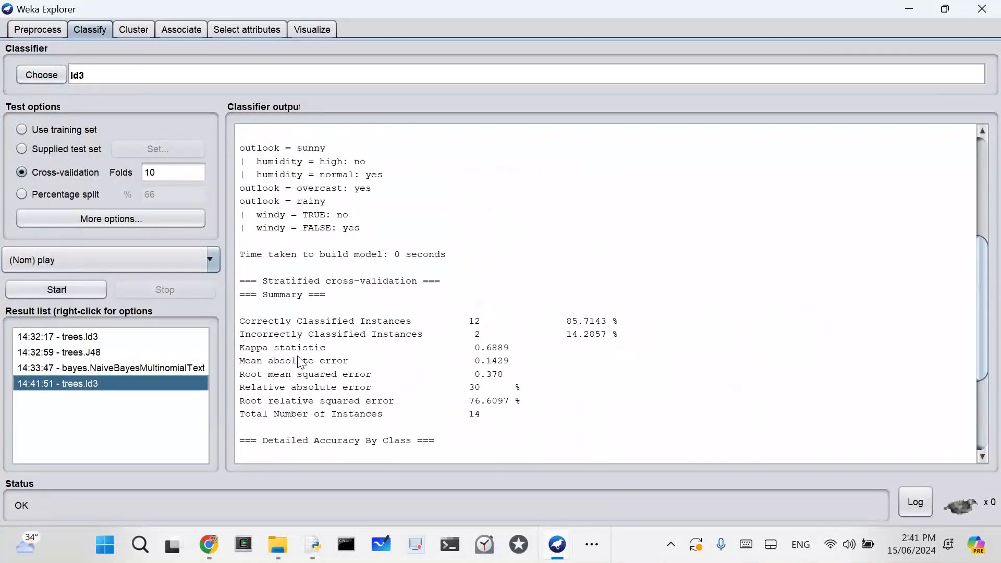
scroll(296, 336, down, 2)
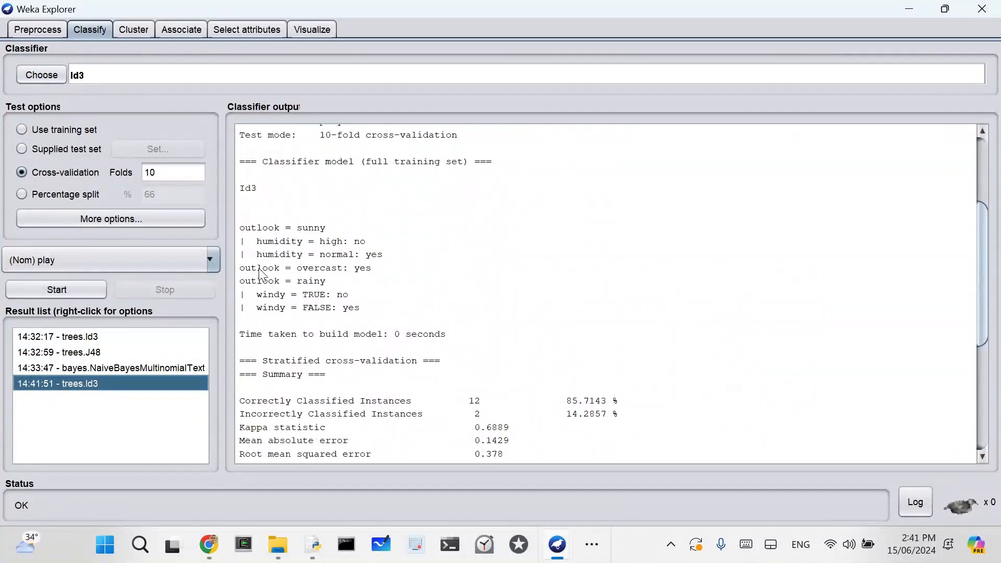
Step: Run the J48 tree classifier on the weather data, visualize its decision tree, and close the tree view after examining it
click(37, 75)
click(88, 253)
click(68, 289)
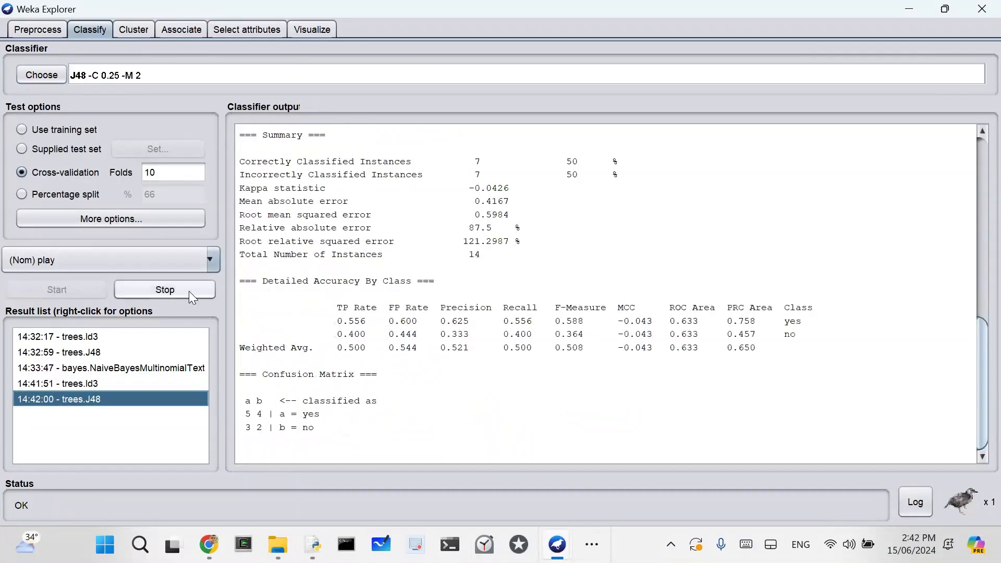
right_click(104, 399)
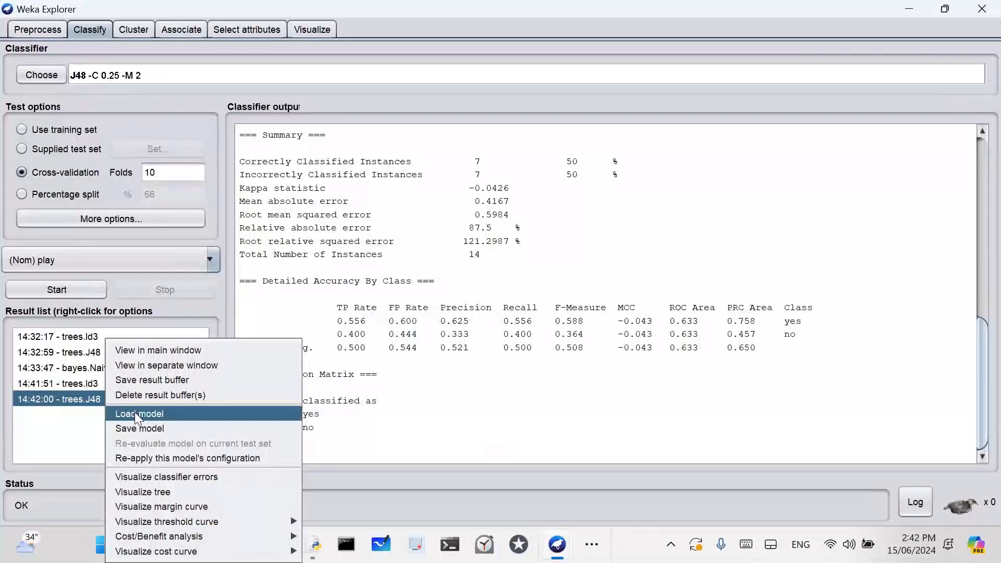
click(149, 492)
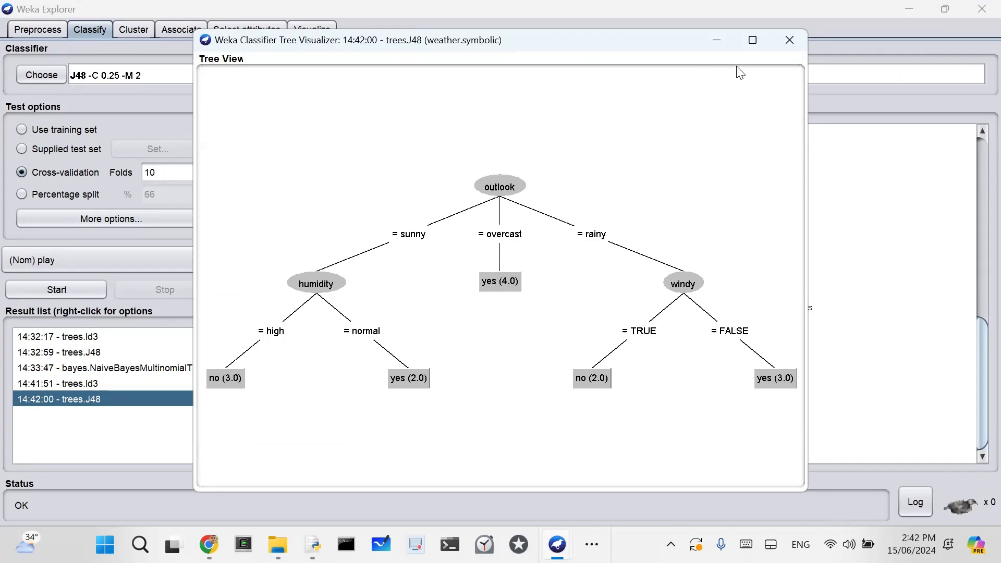
click(789, 40)
Step: Load the breast-cancer.arff dataset from the data folder in place of the weather data
click(46, 28)
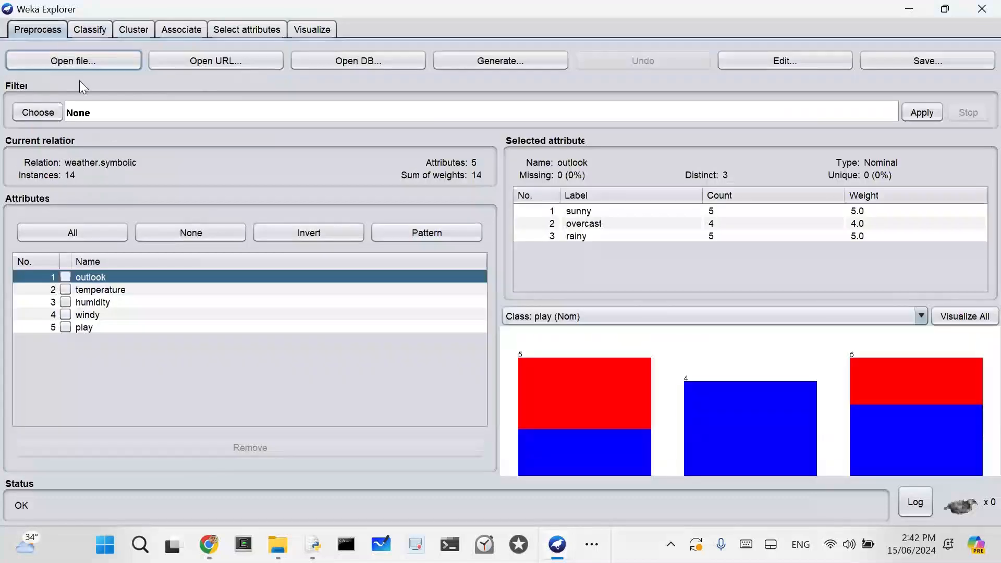
click(66, 56)
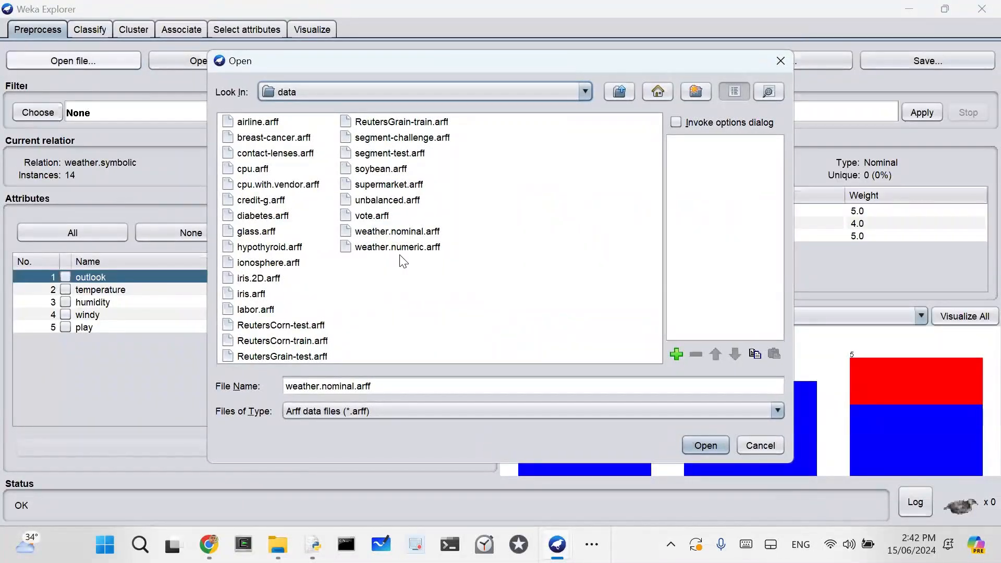
click(274, 137)
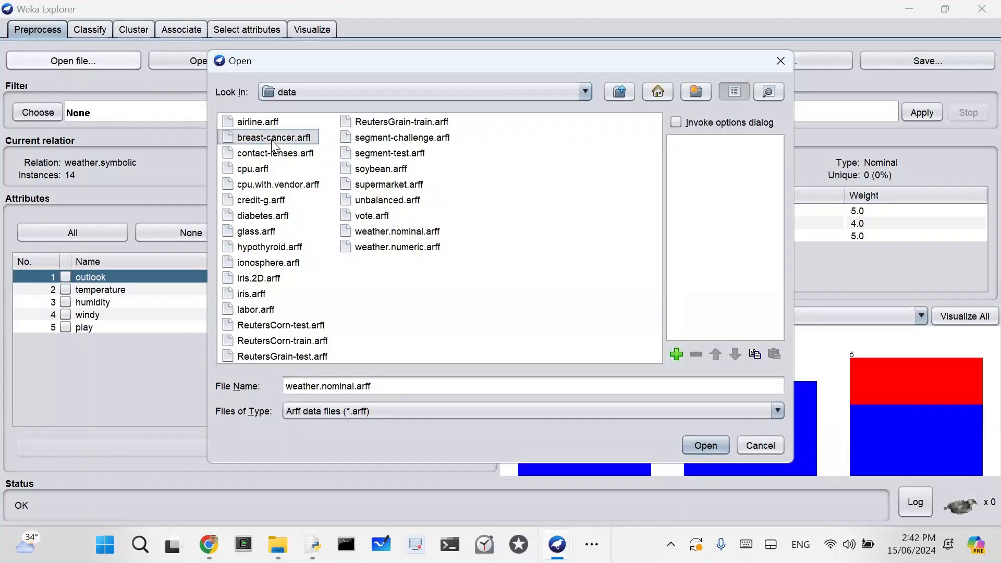
key(Return)
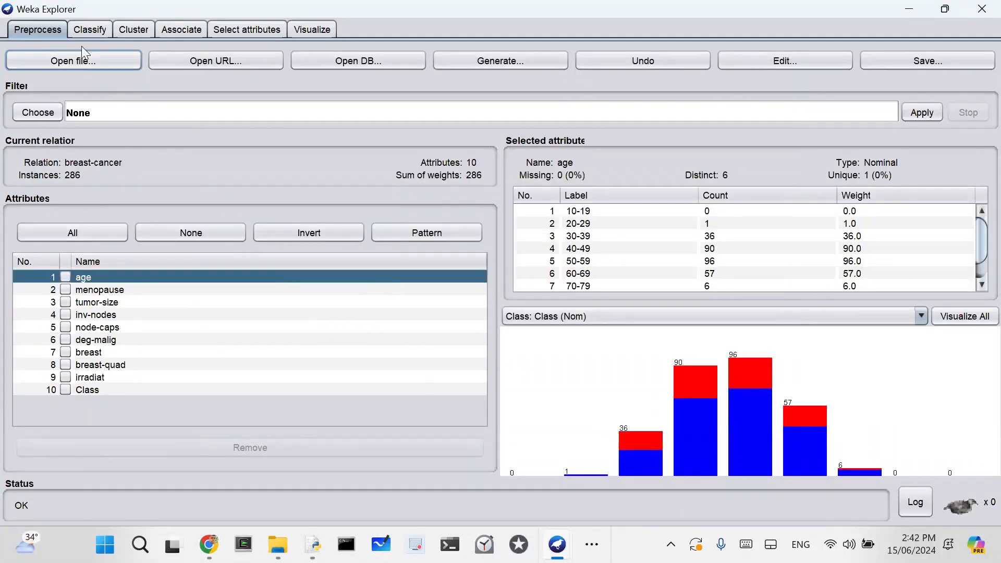
Step: Run J48 on the breast-cancer data with 10-fold cross-validation and bring its pruned tree into the output view
click(85, 31)
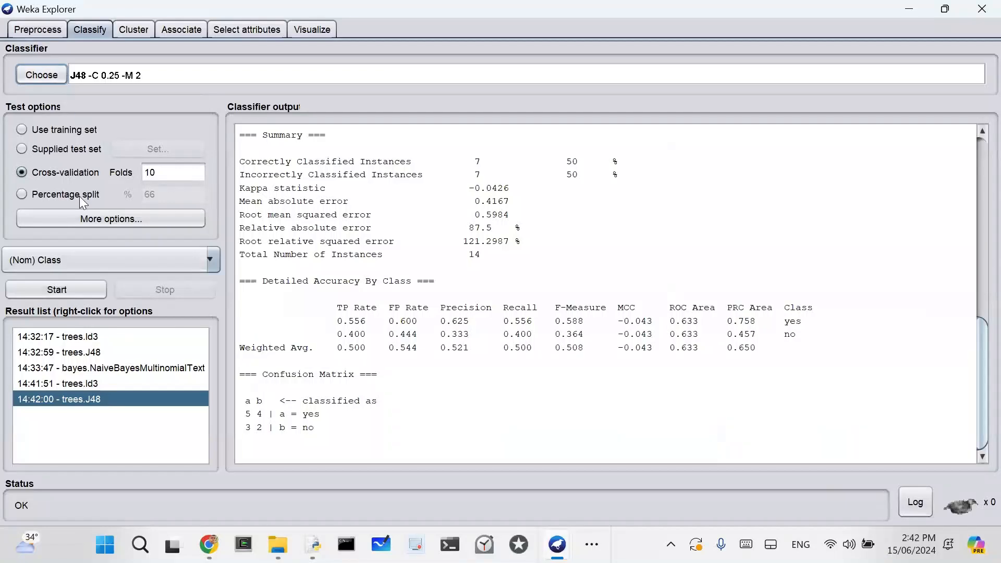
click(72, 290)
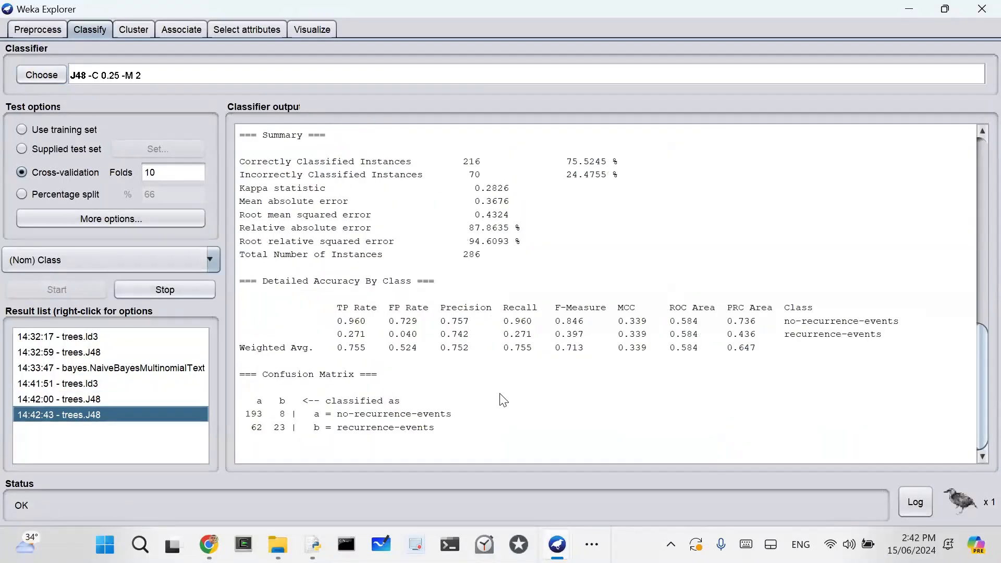
scroll(519, 392, up, 10)
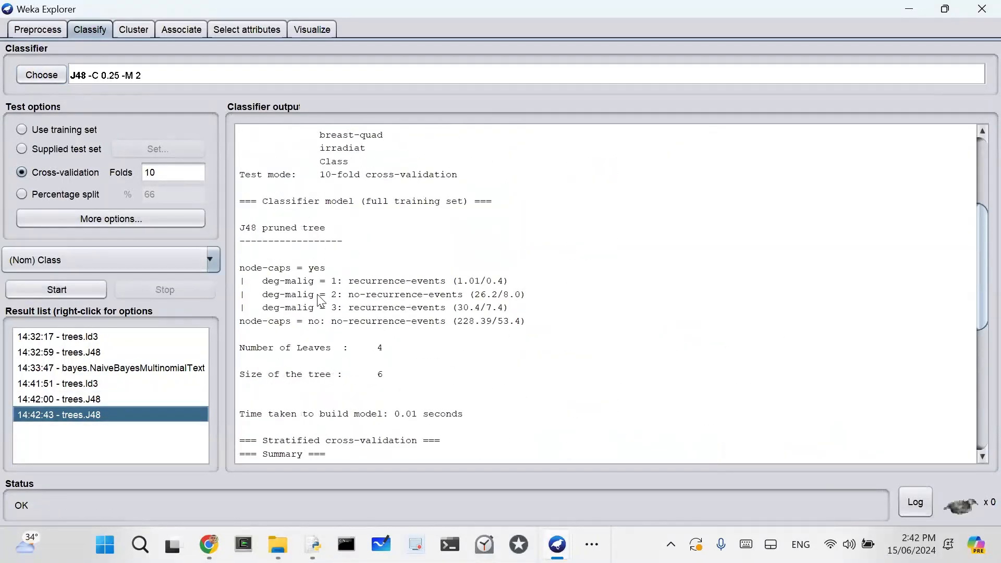
Step: Visualize the decision tree of the breast-cancer J48 result in a maximized window and fit the tree to the screen
right_click(108, 424)
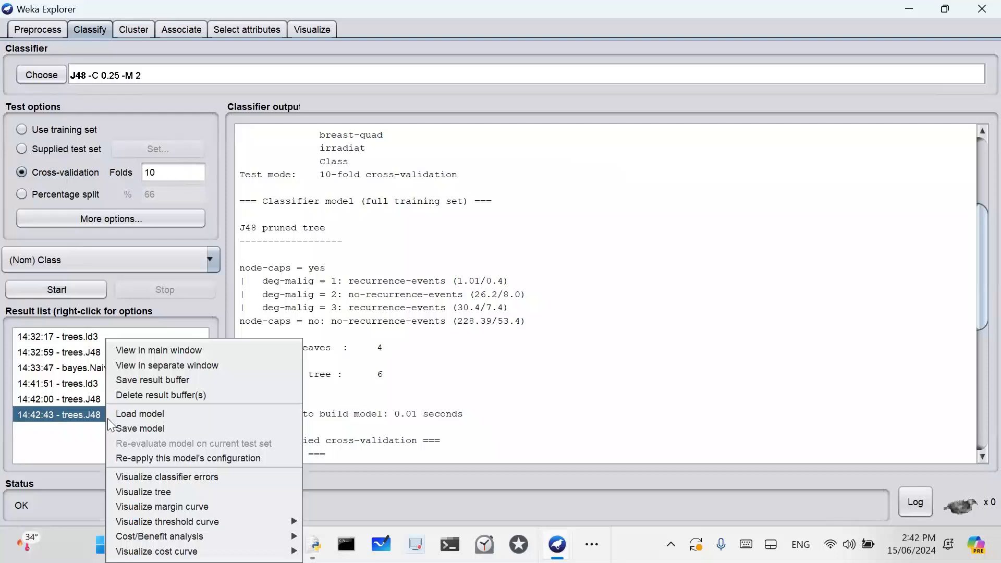
click(155, 491)
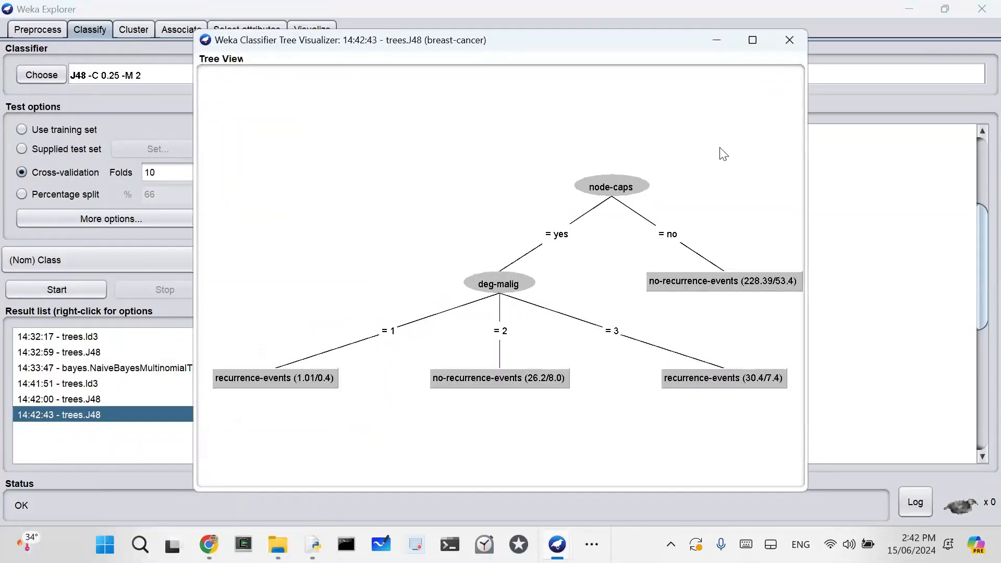
click(754, 39)
right_click(760, 203)
click(773, 224)
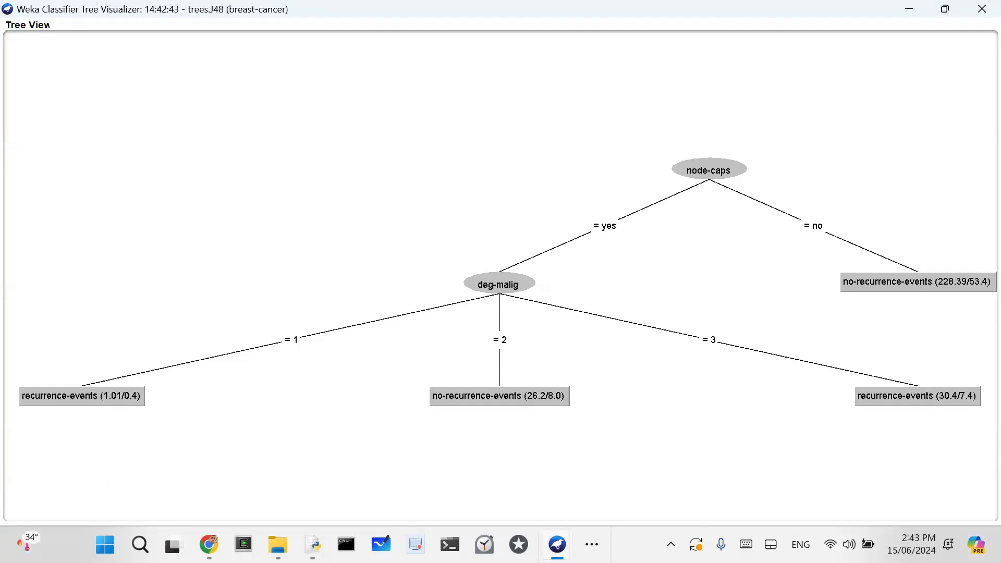
Step: Switch to the slide show and advance from the Discussion slide to the one on C4.5 decision trees
key(alt+Tab)
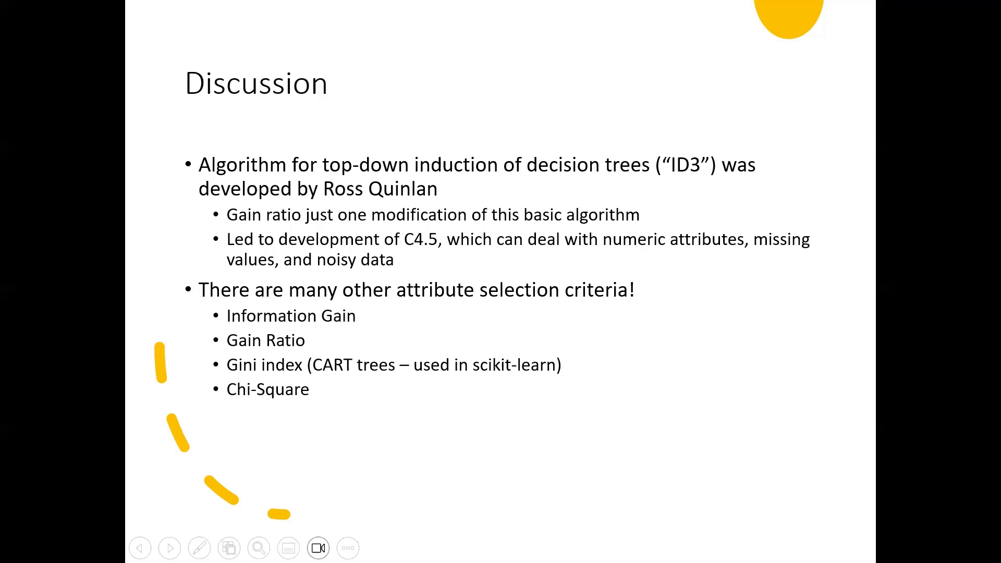
key(Right)
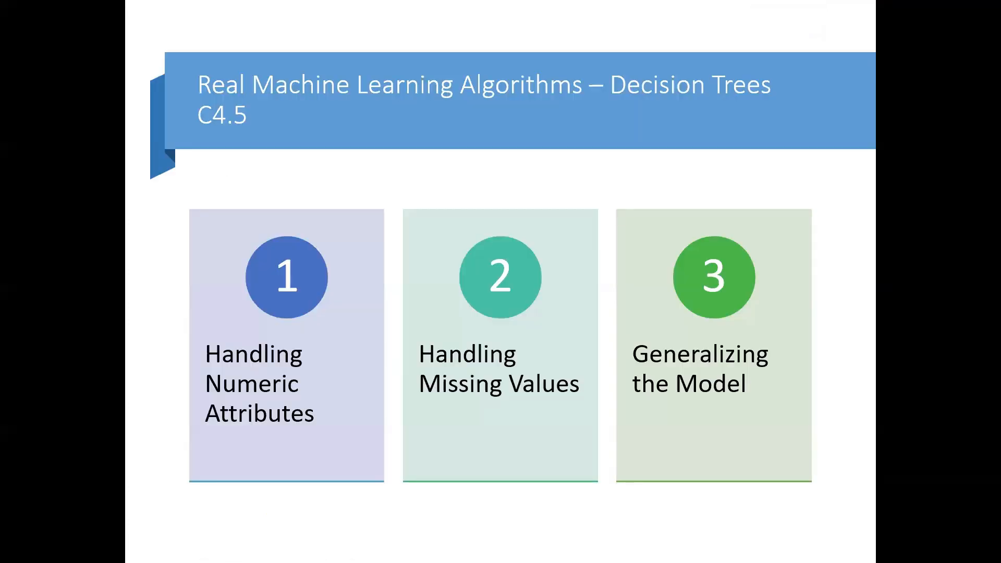